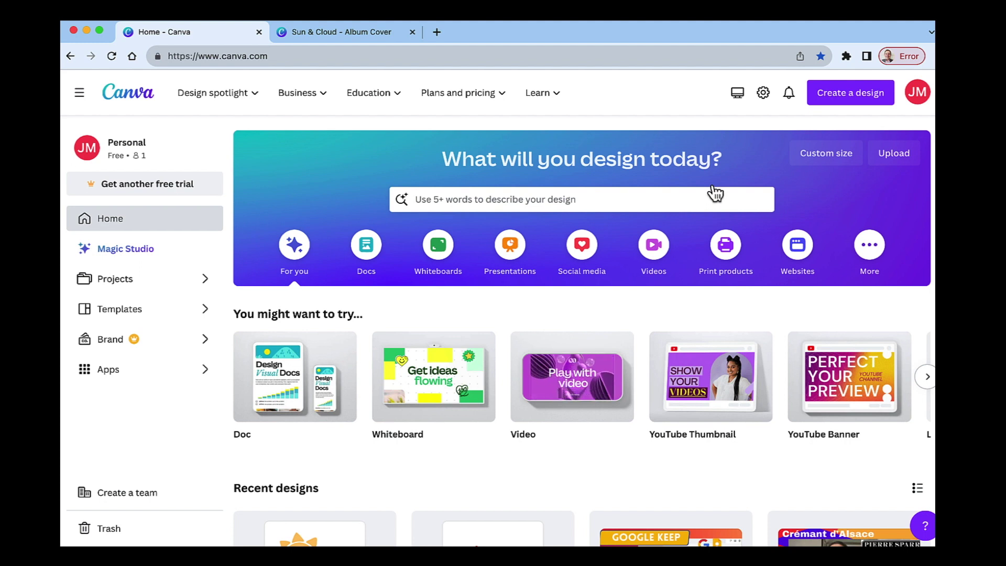
In Your projects, show Videos and select 0102(1).mov, 0103(2).mov and 1213(1).mov
left_click(137, 283)
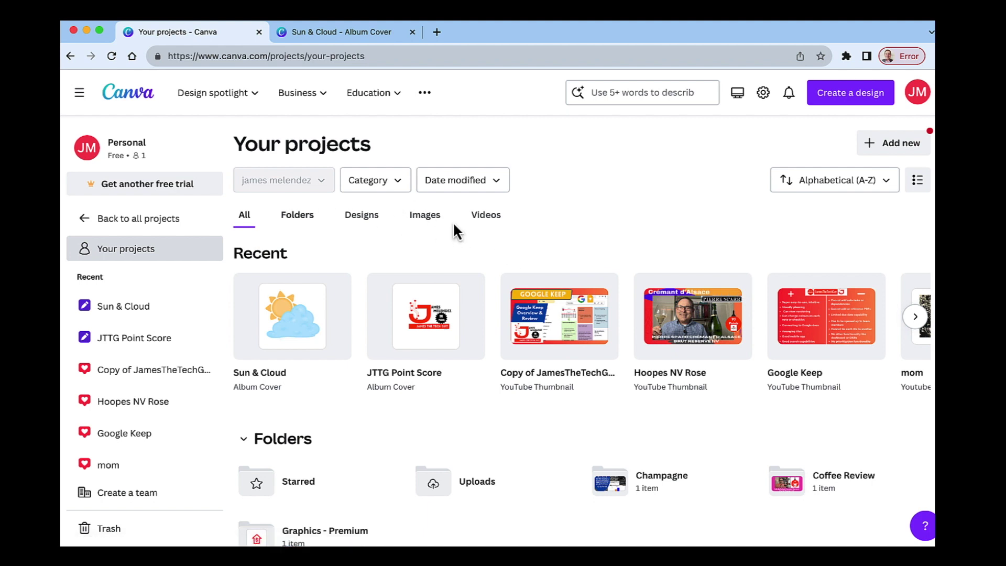
left_click(486, 216)
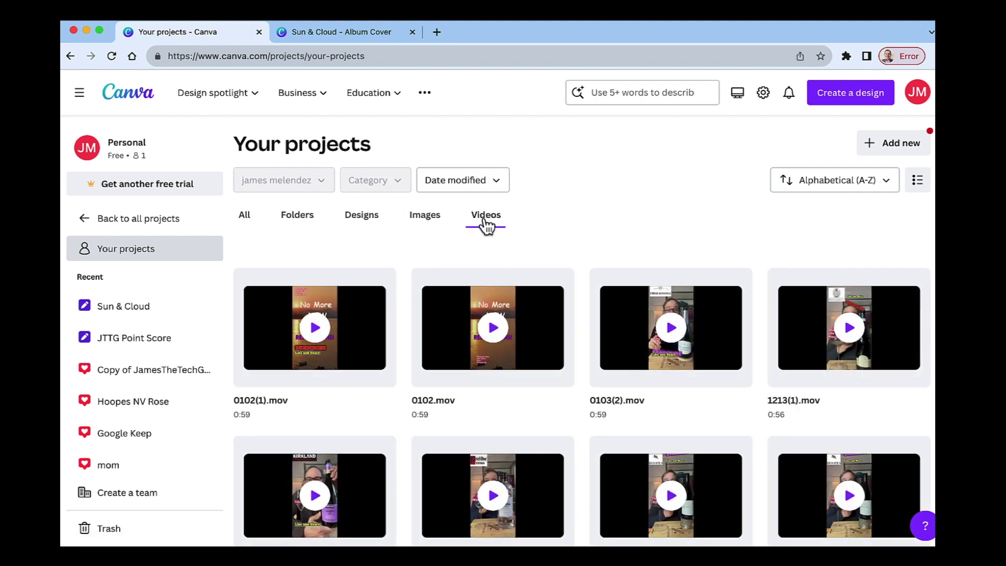
left_click(249, 284)
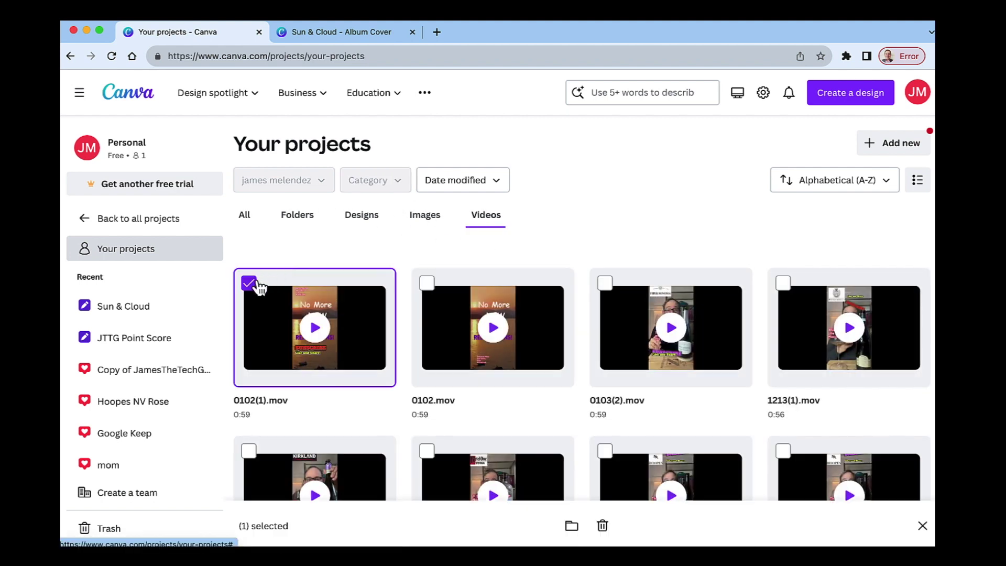
left_click(605, 283)
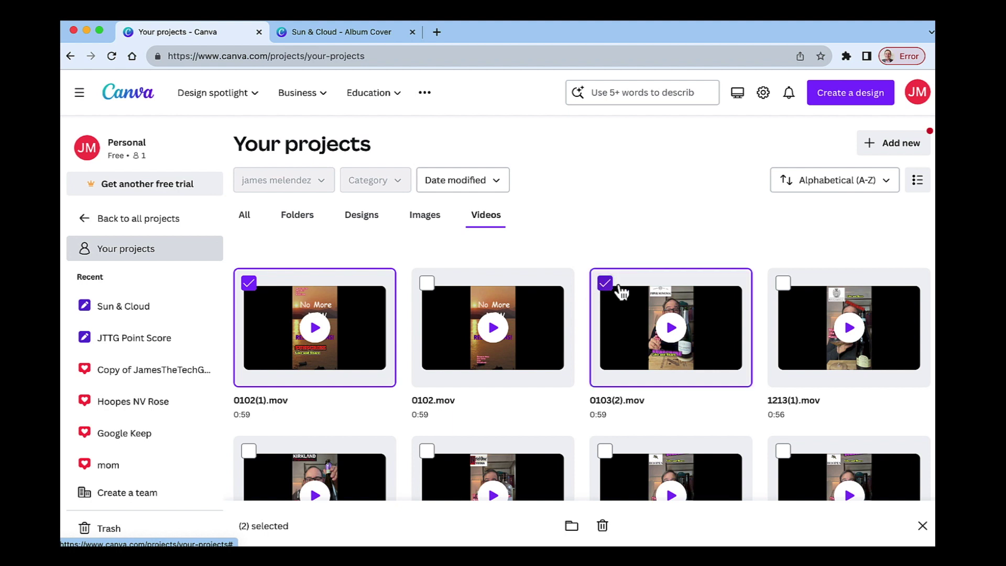
left_click(783, 283)
scroll(780, 294, "down", 2)
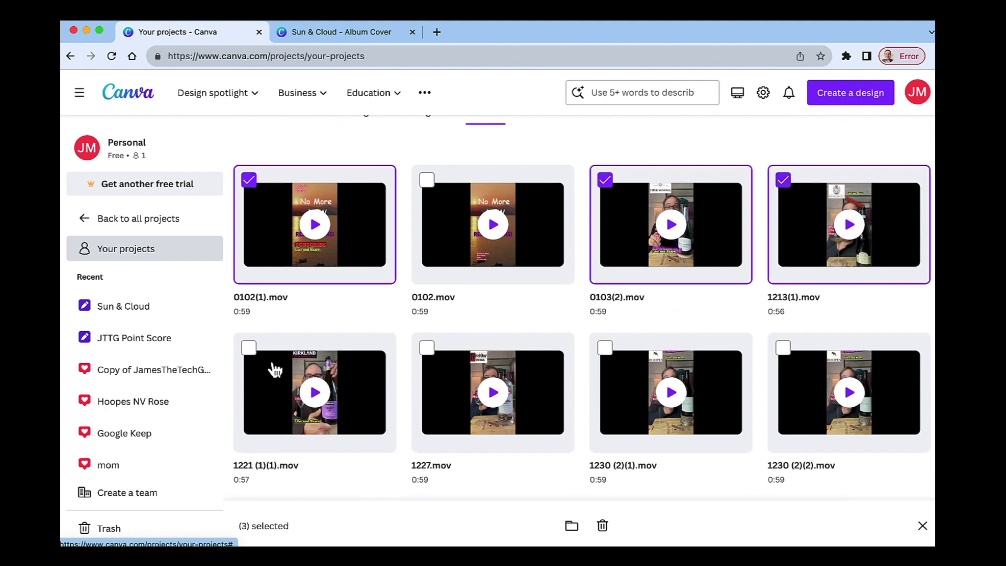
Add 1221 (1)(1).mov, 1230 (2)(1).mov, 1230 (2)(2).mov and more, then send the nine to trash
left_click(249, 348)
left_click(427, 347)
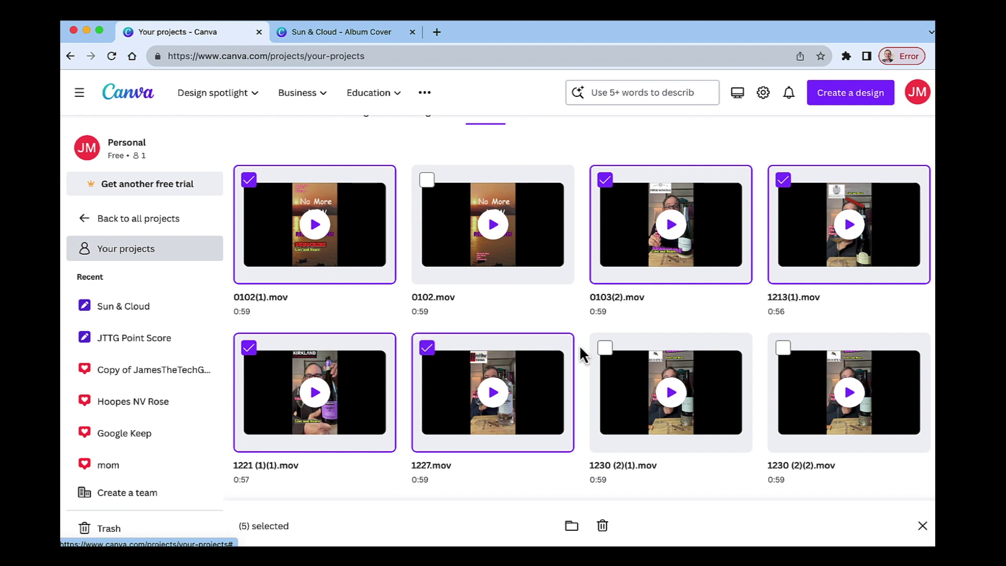
left_click(605, 347)
scroll(607, 356, "down", 5)
left_click(608, 362)
scroll(571, 440, "up", 10)
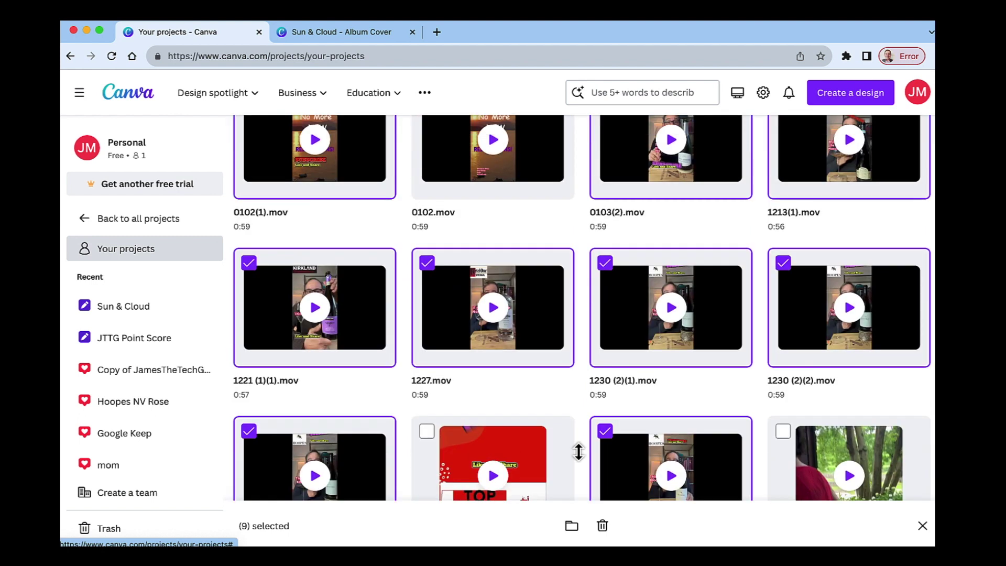
left_click(603, 525)
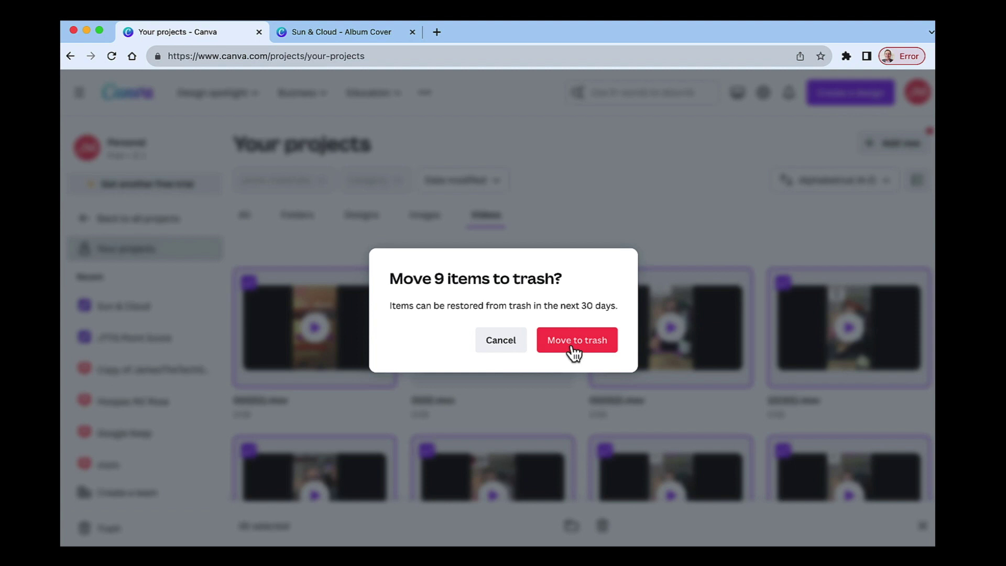
Confirm Move to trash for the nine selected videos
left_click(572, 347)
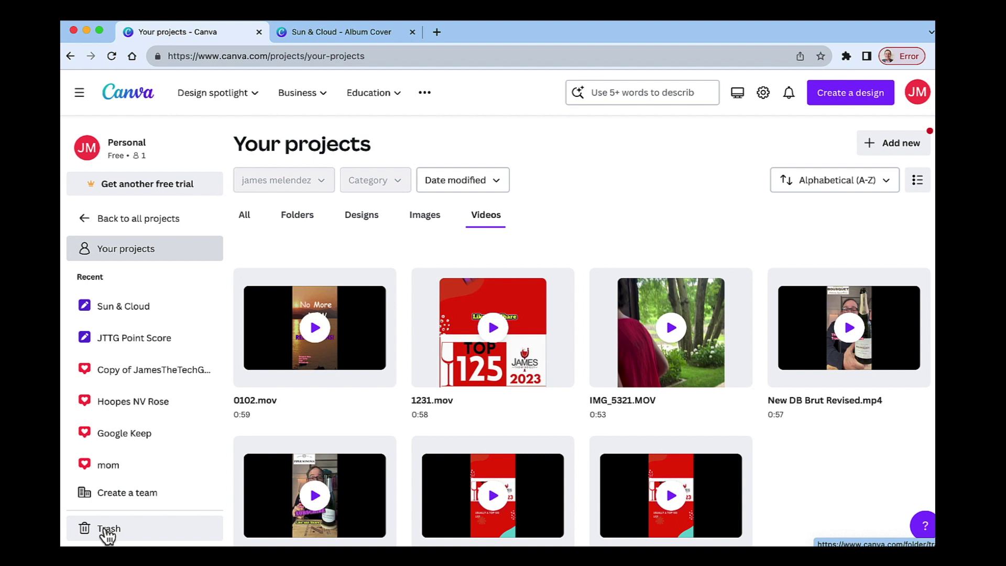
scroll(237, 425, "down", 2)
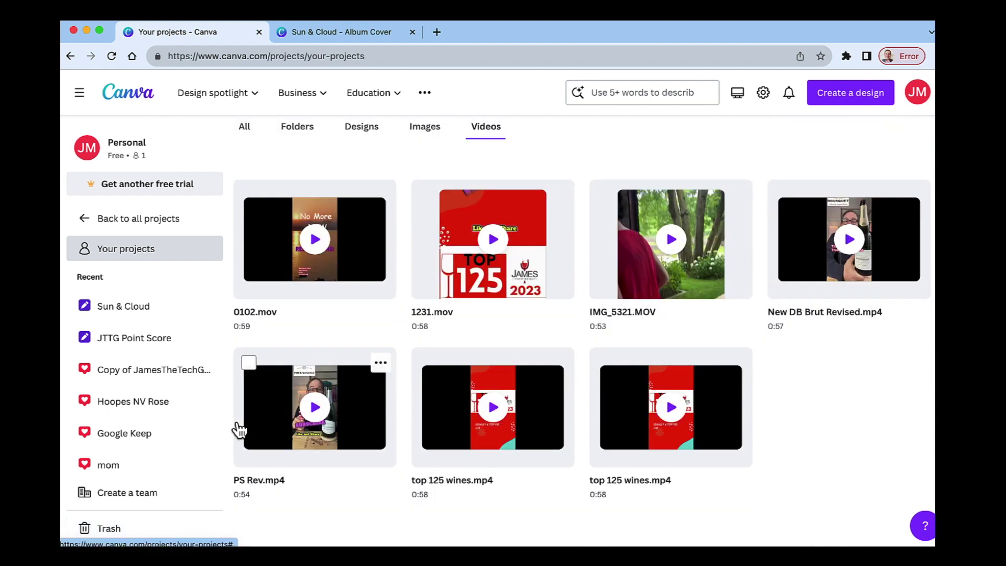
scroll(237, 430, "up", 2)
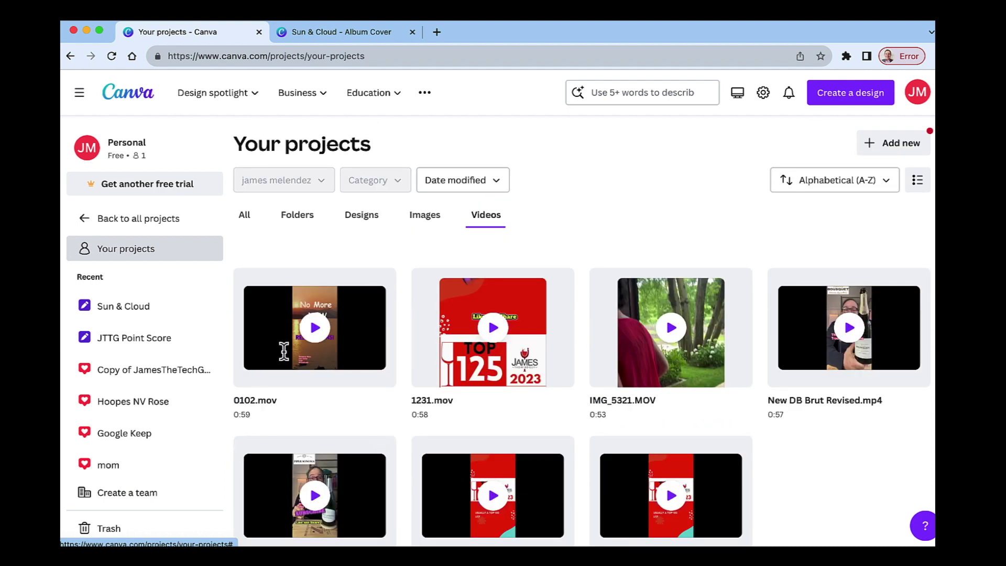
left_click(413, 223)
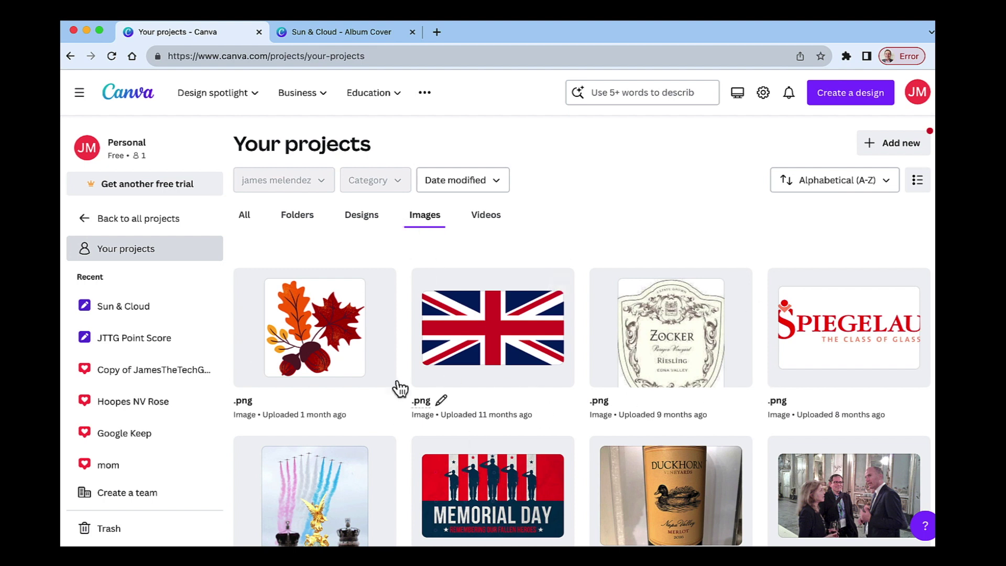
scroll(713, 358, "down", 2)
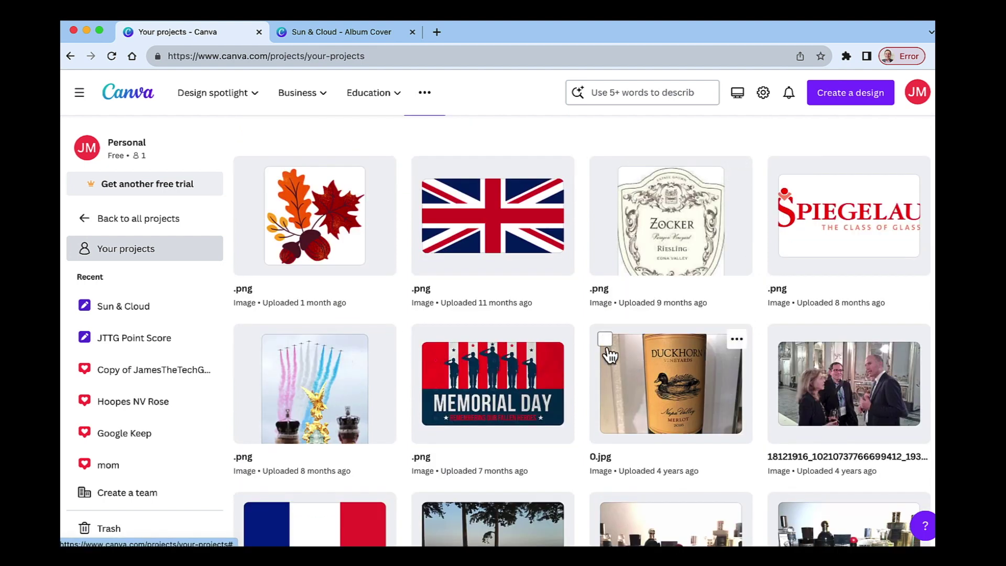
scroll(603, 380, "down", 2)
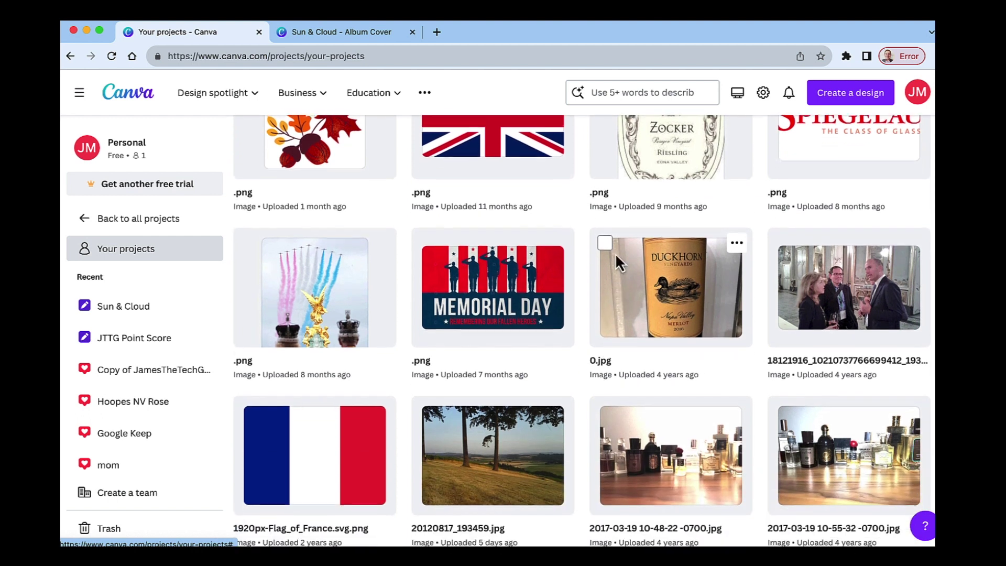
left_click(604, 242)
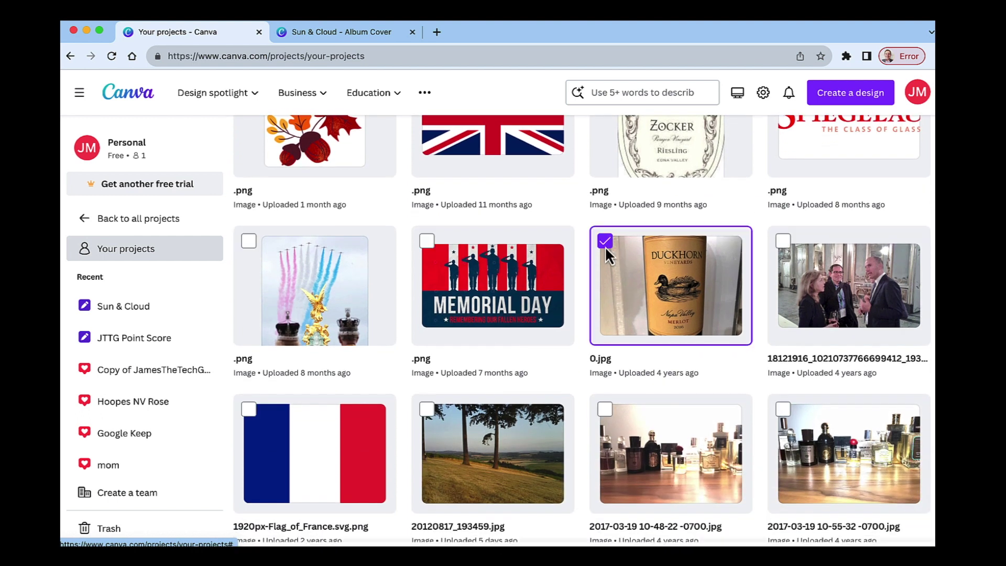
left_click(605, 407)
scroll(608, 405, "down", 4)
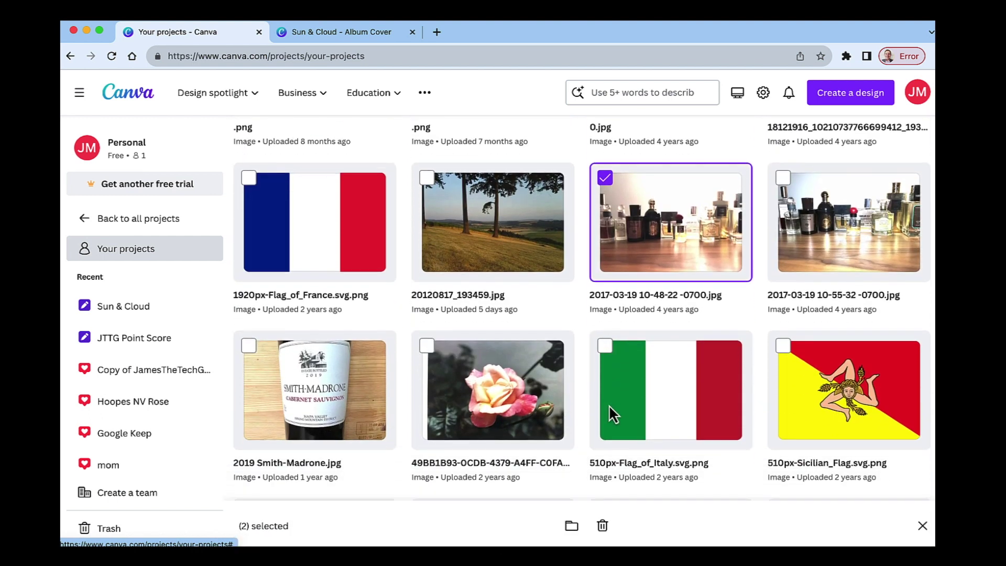
scroll(609, 404, "down", 3)
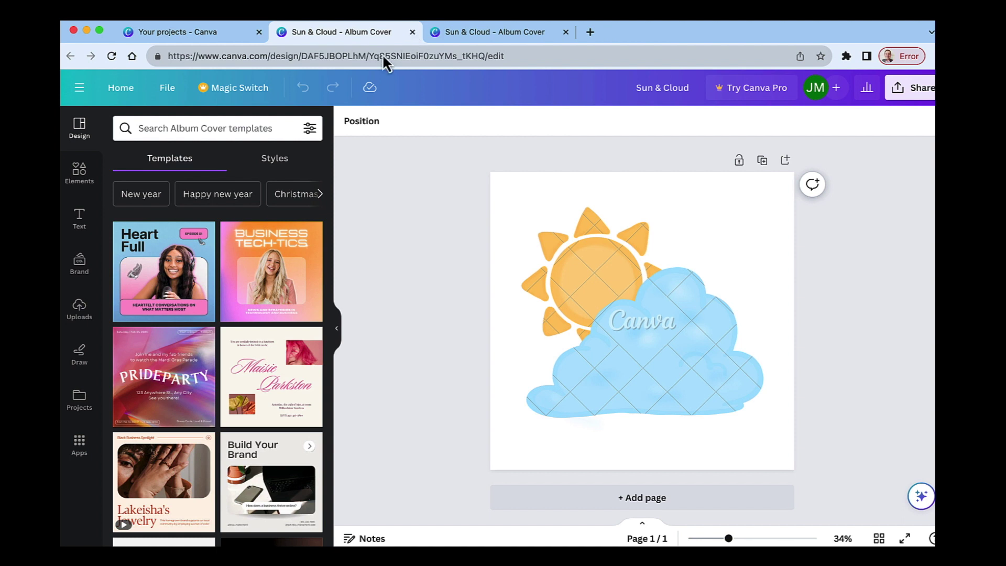
Delete the Sun & Cloud design from Your projects and open the Trash
left_click(219, 34)
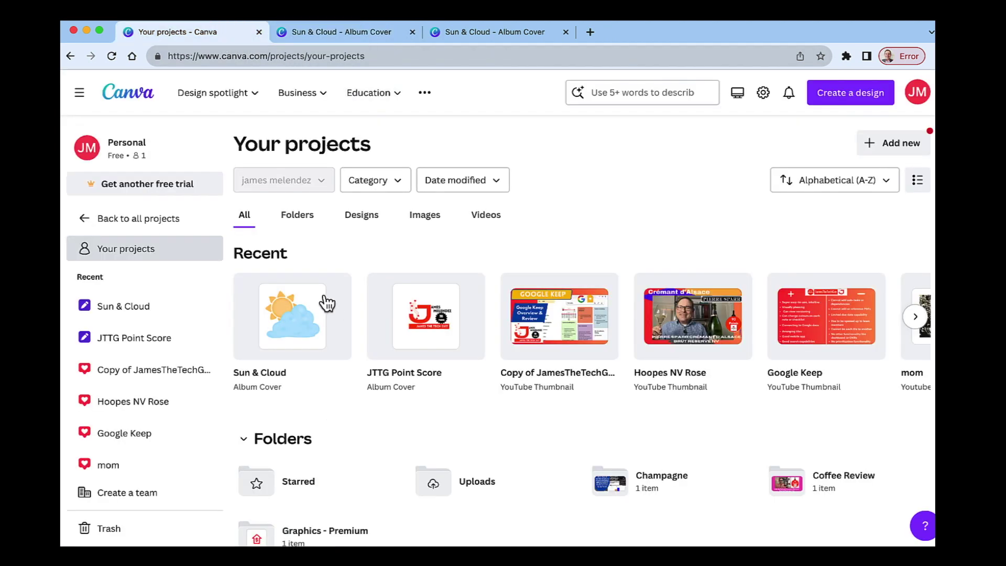
left_click(249, 288)
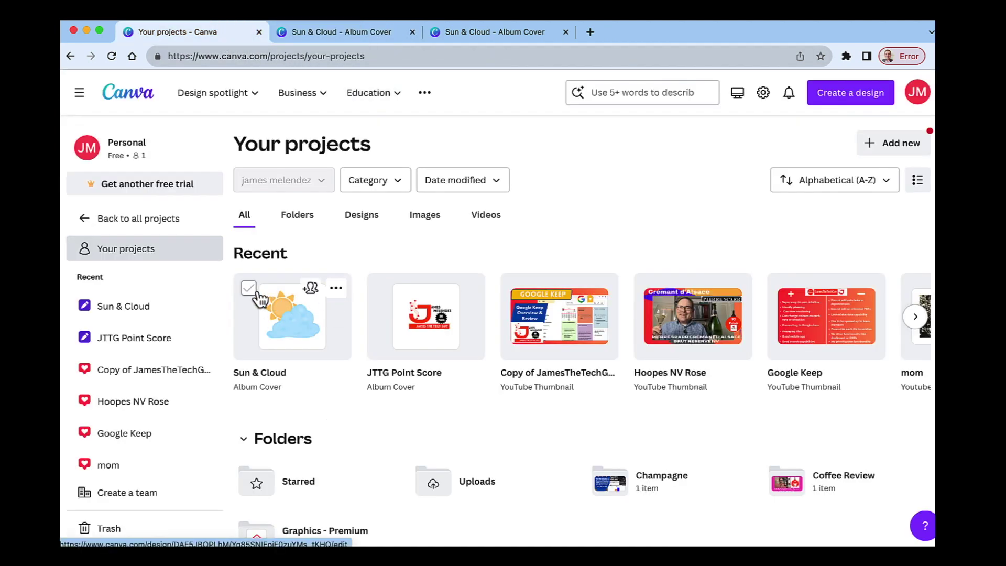
key("Delete")
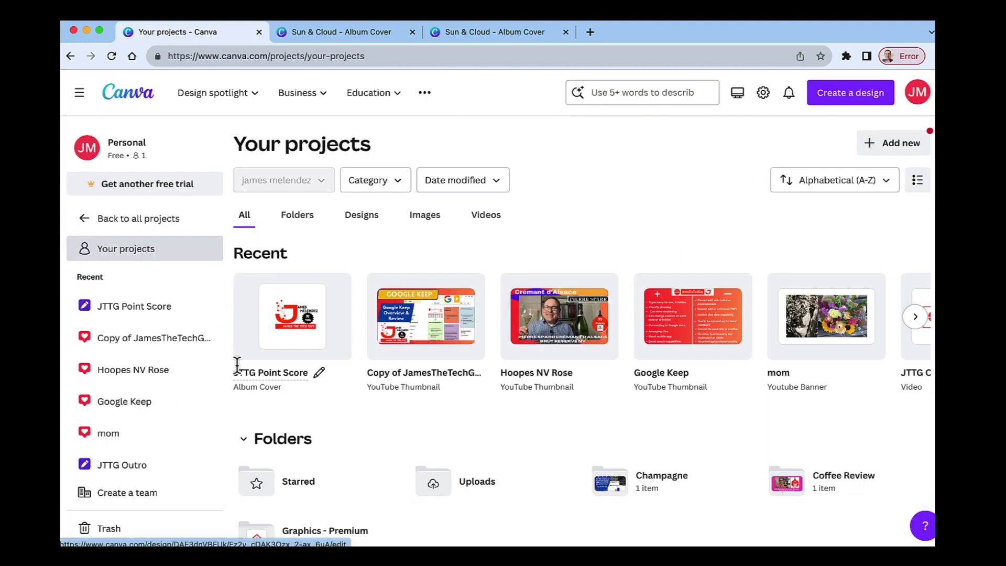
left_click(117, 530)
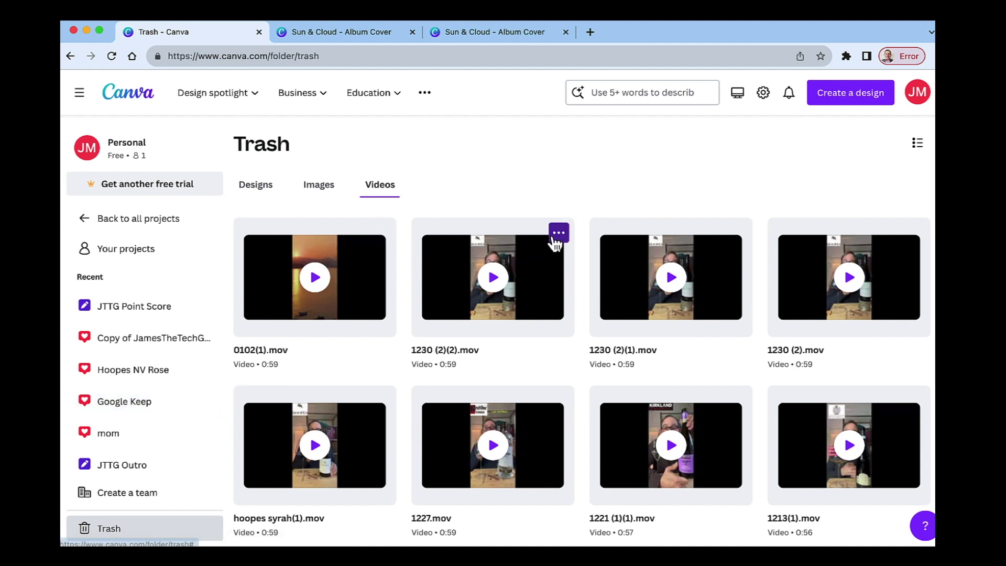
Permanently delete 1230 (2)(2).mov from Trash, then go back to Home
left_click(558, 234)
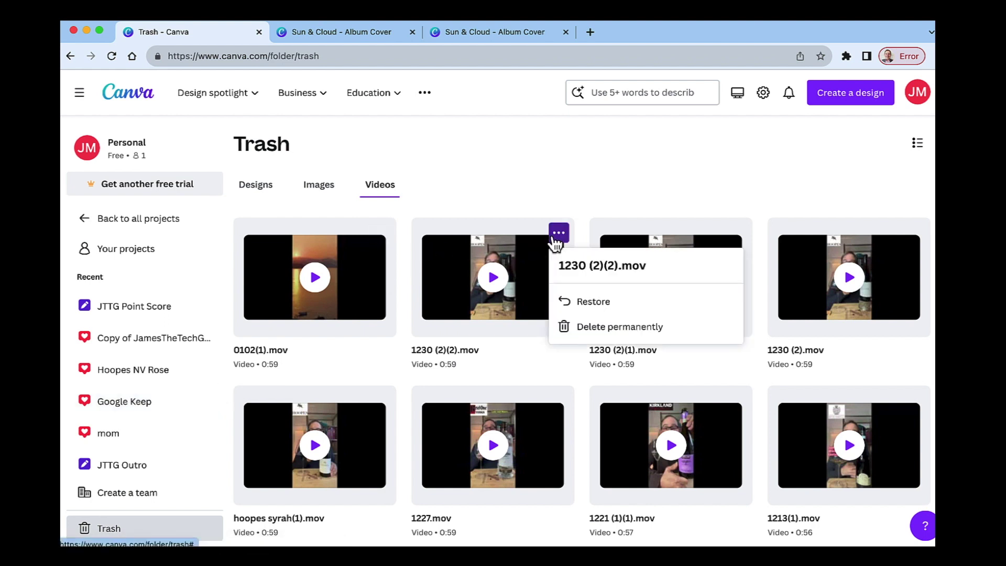
left_click(574, 333)
left_click(588, 341)
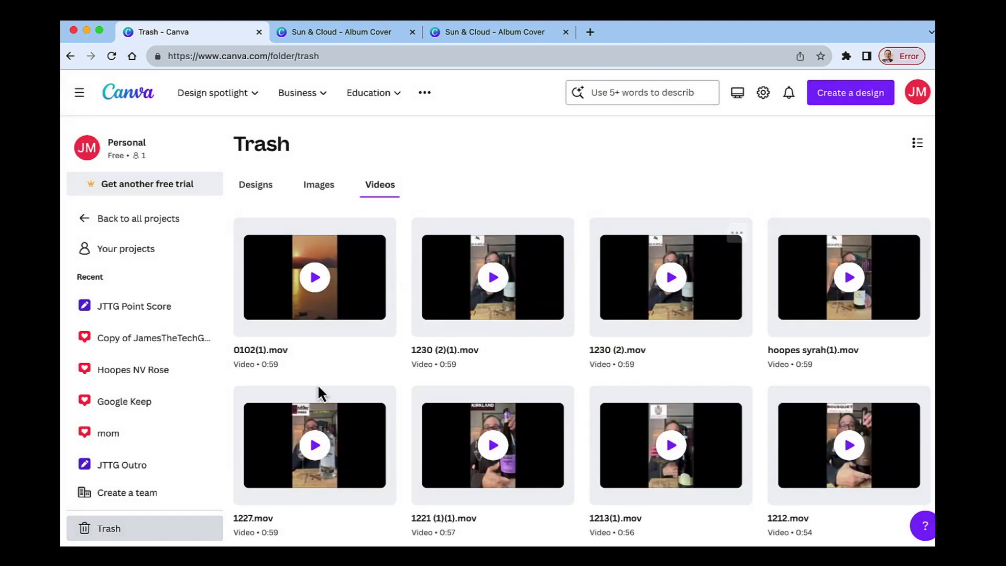
scroll(515, 333, "down", 2)
scroll(516, 333, "up", 2)
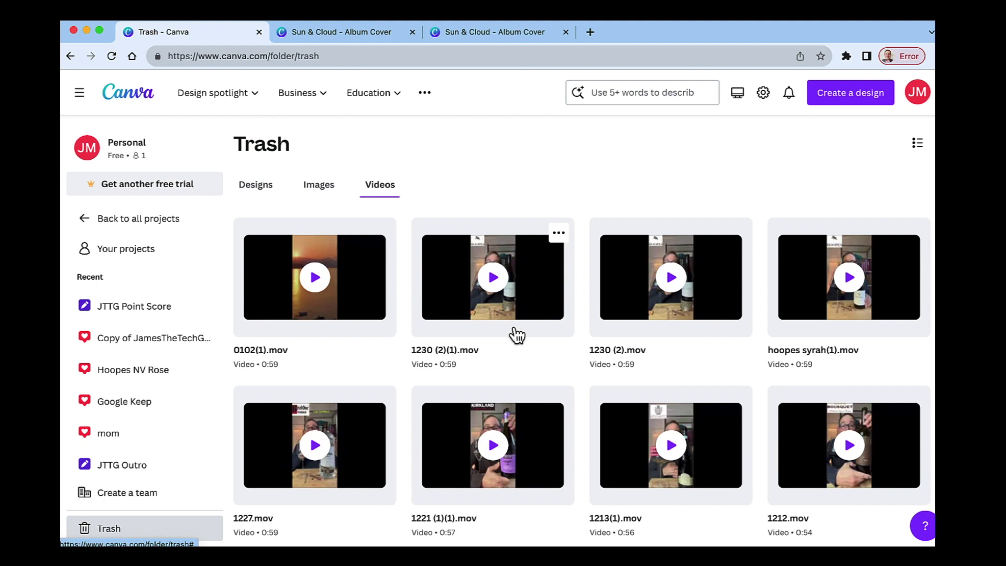
key("super+bracketleft")
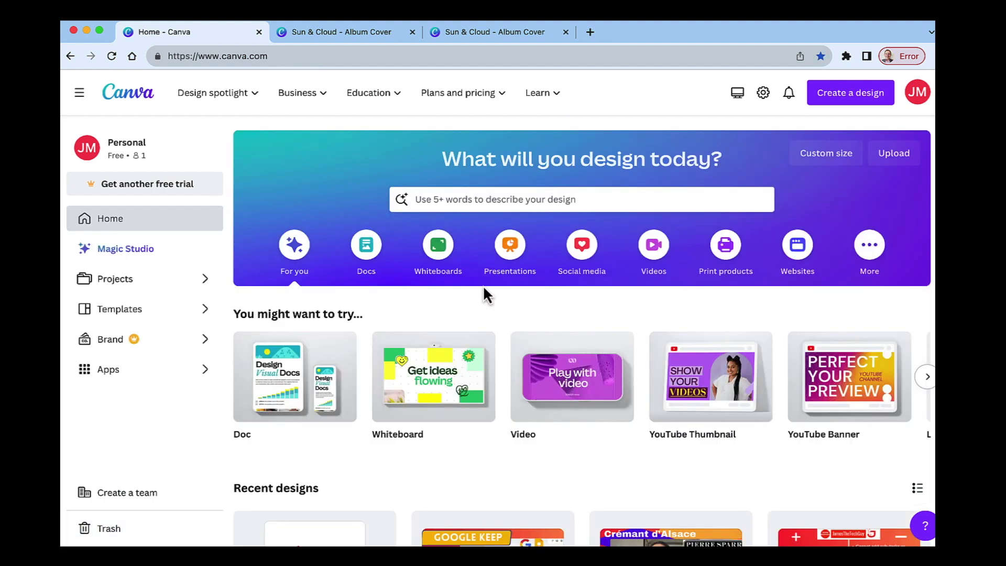